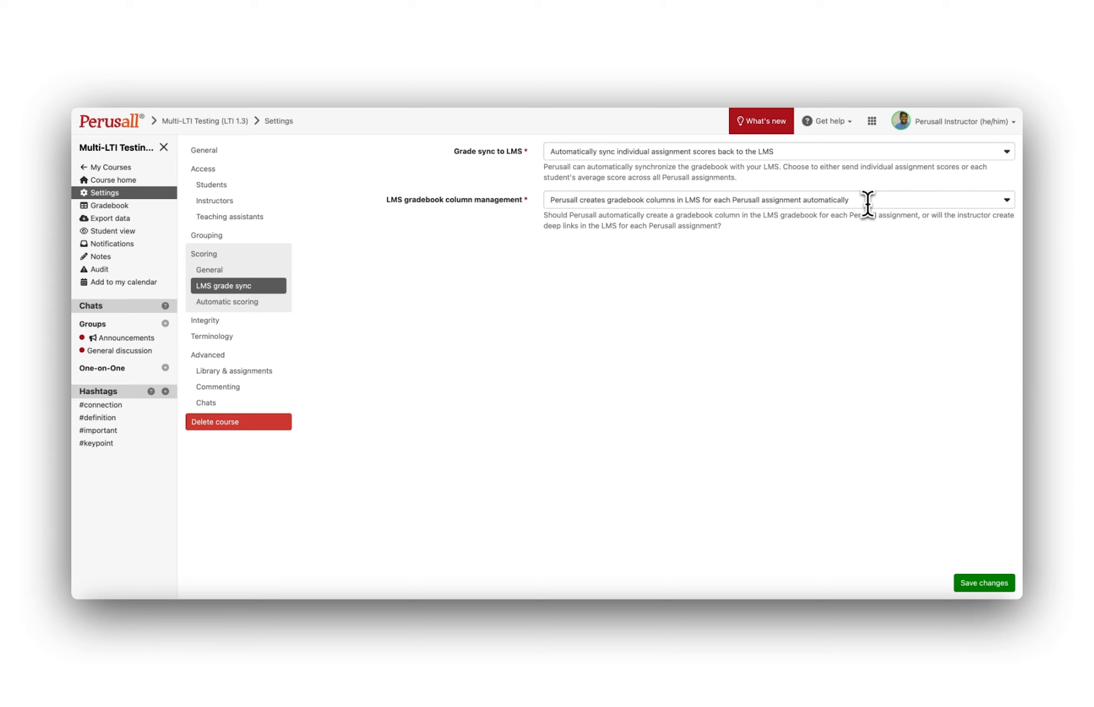
# Set LMS gradebook column management so that the instructor creates deep links in the LMS.
pyautogui.click(867, 201)
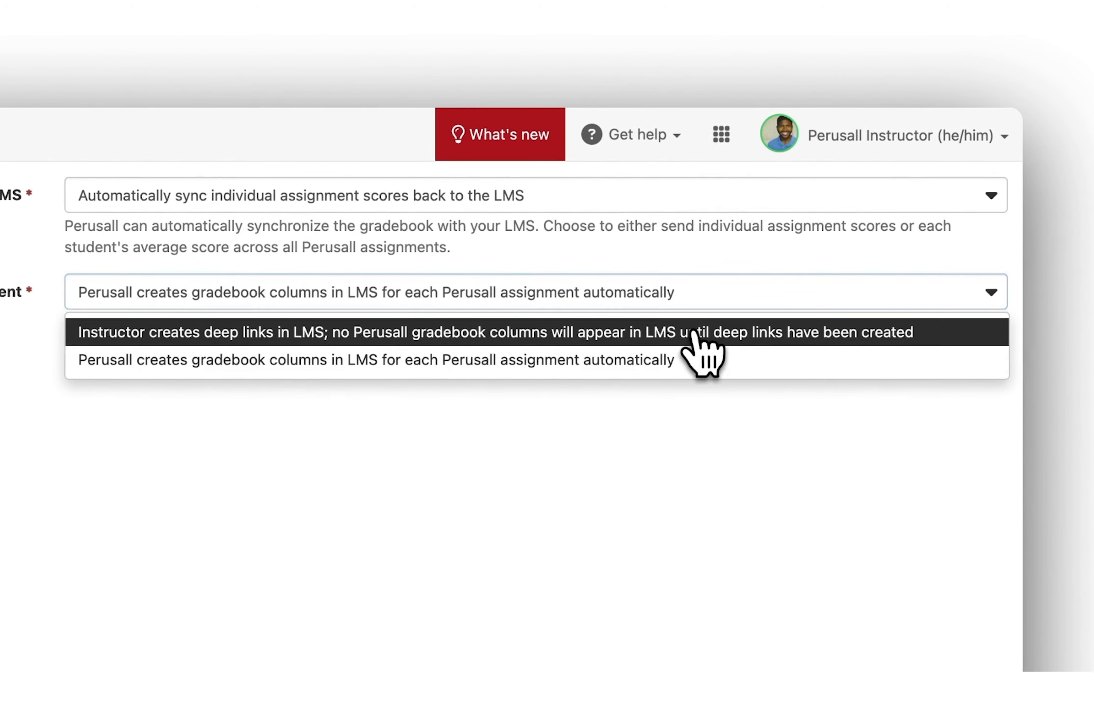
pyautogui.click(702, 333)
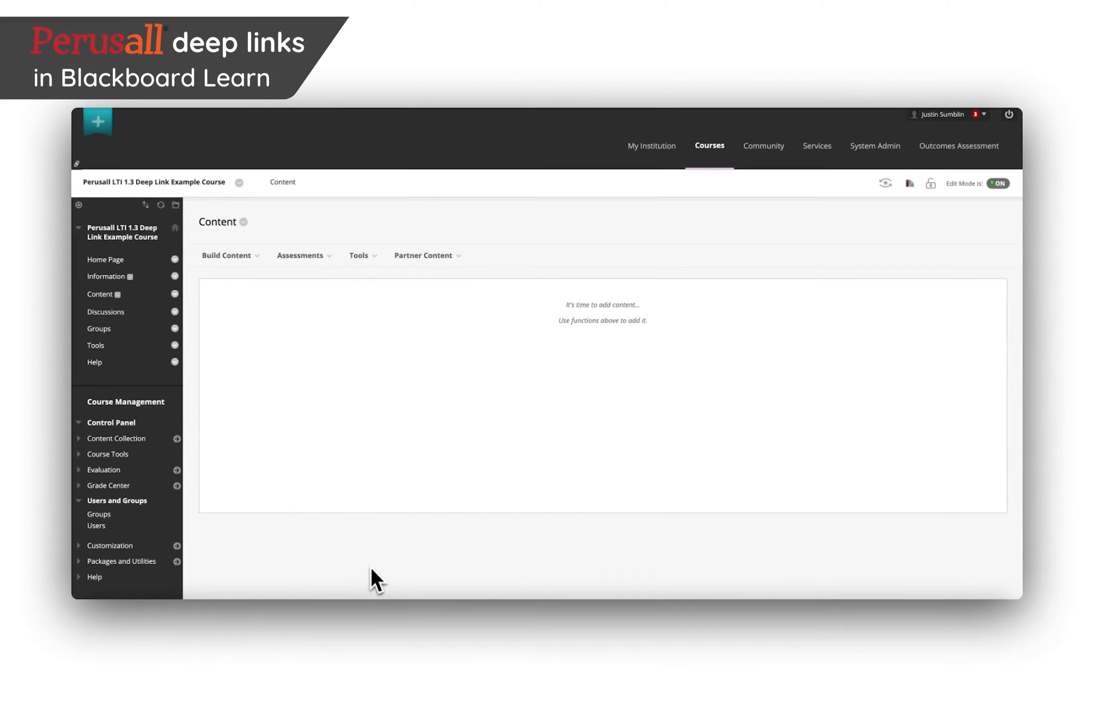
# In Blackboard Learn, build a new Perusall deep link item in the example course's Content area.
pyautogui.click(223, 256)
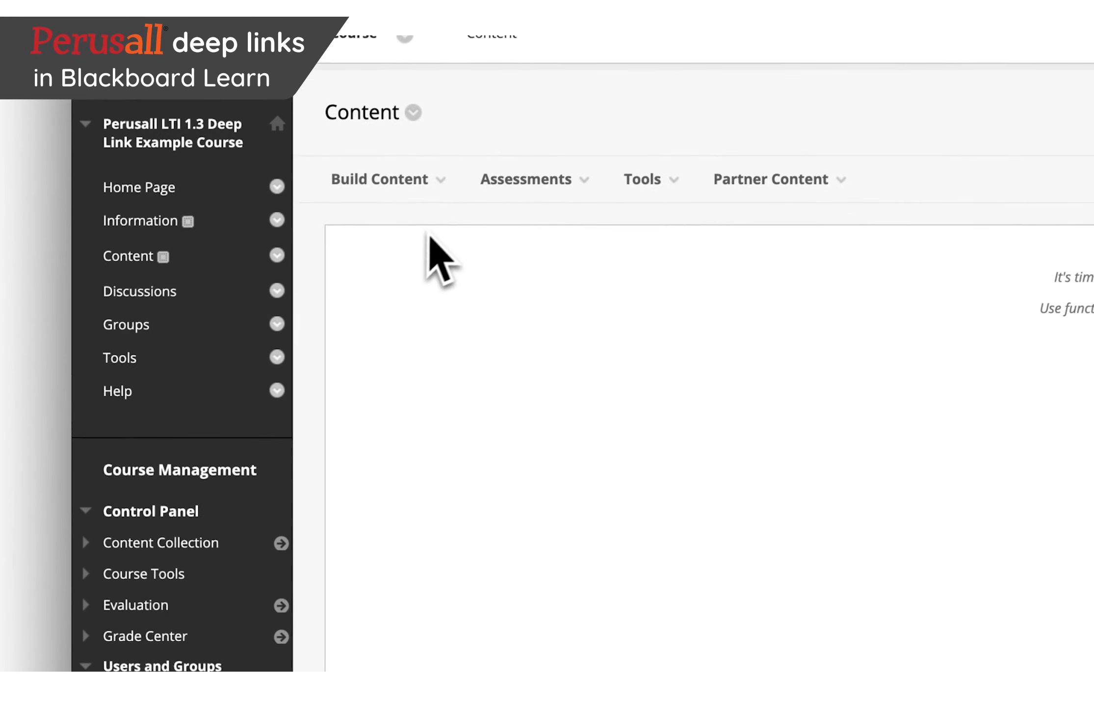
pyautogui.click(266, 259)
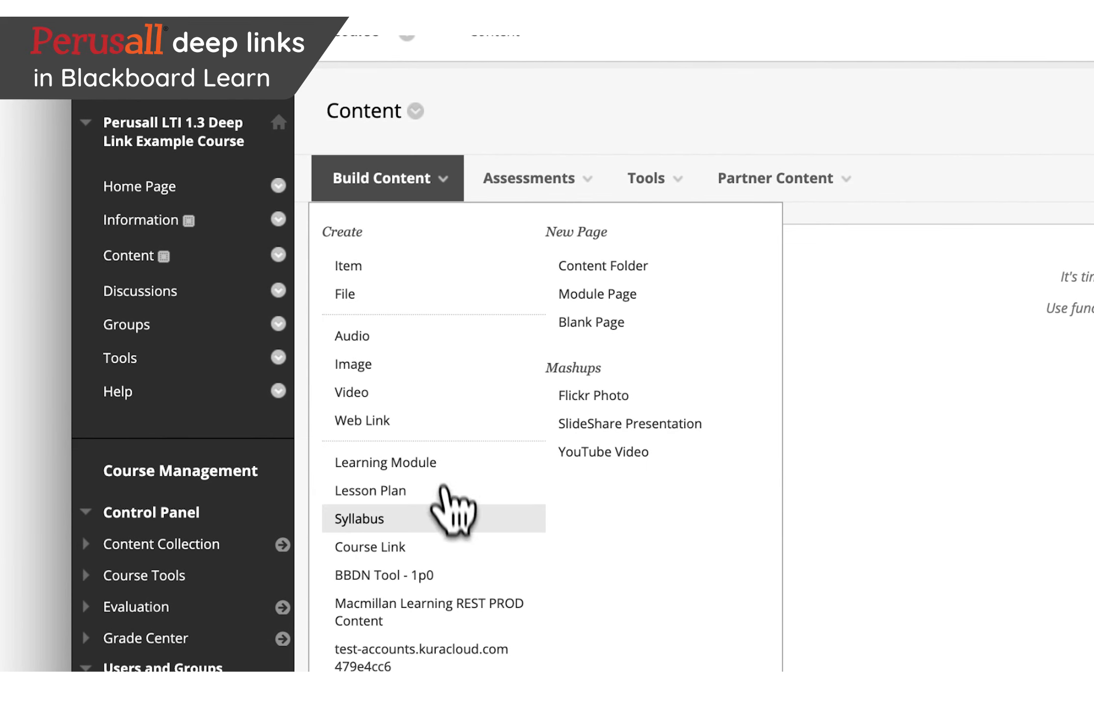
pyautogui.scroll(-2, 445, 500)
pyautogui.scroll(-20, 447, 510)
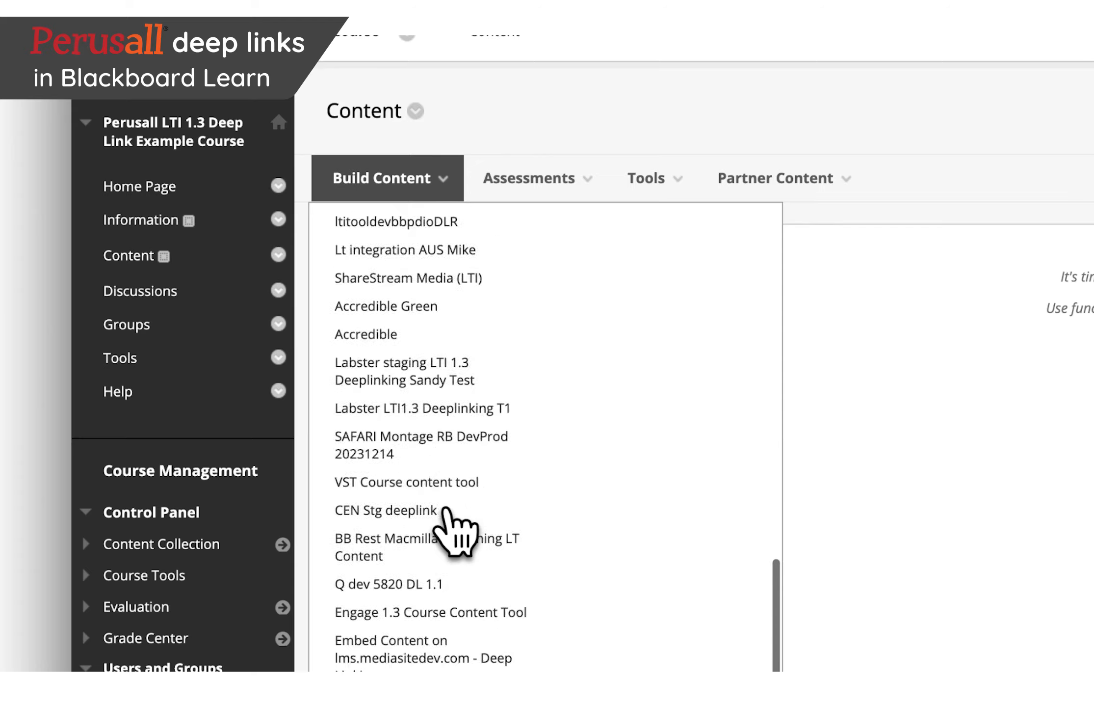
pyautogui.scroll(-4, 432, 530)
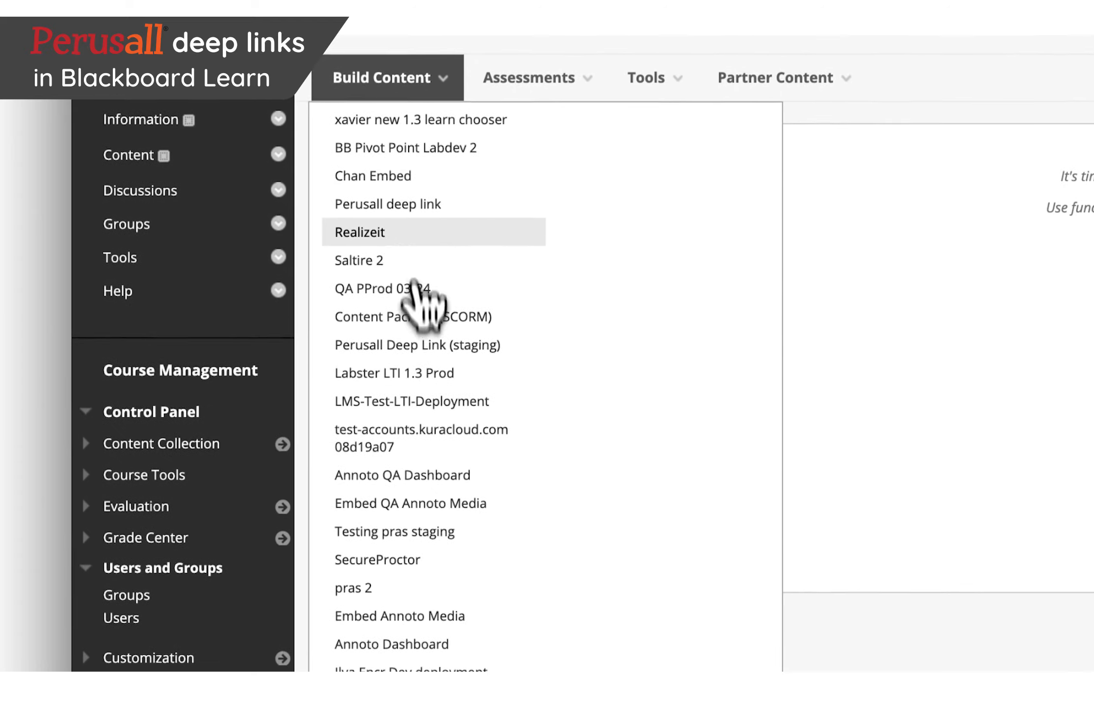
pyautogui.click(427, 228)
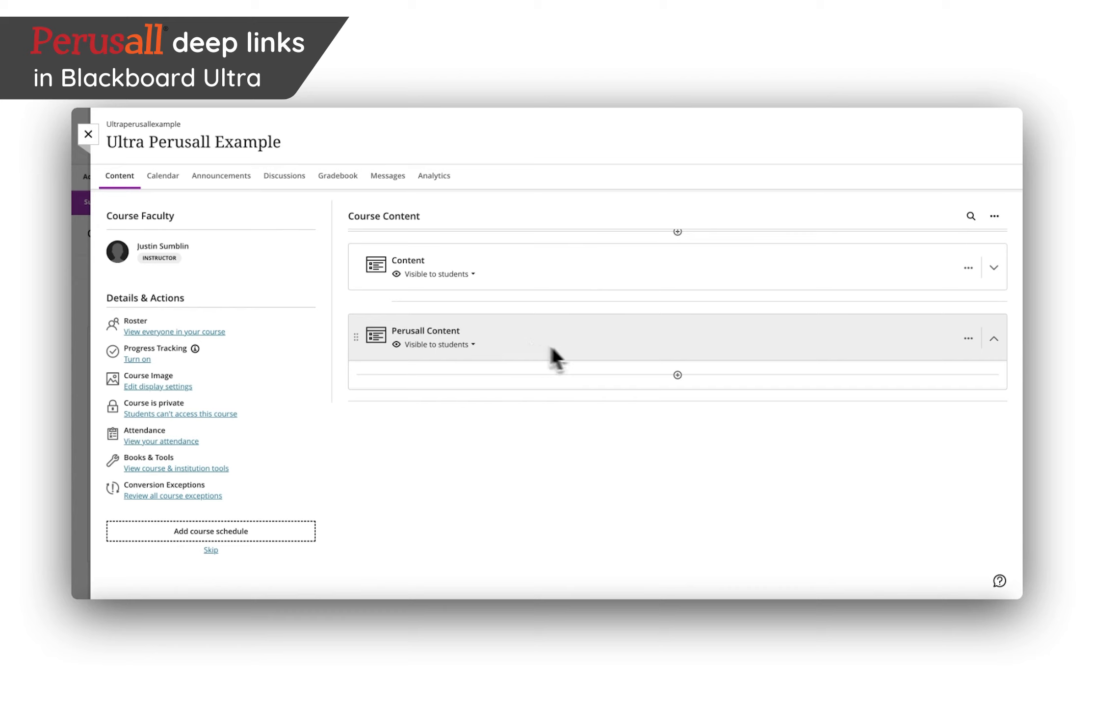
# In Blackboard Ultra, add the Perusall deep link tool from the Content Market inside the Perusall Content module.
pyautogui.click(589, 332)
pyautogui.click(589, 333)
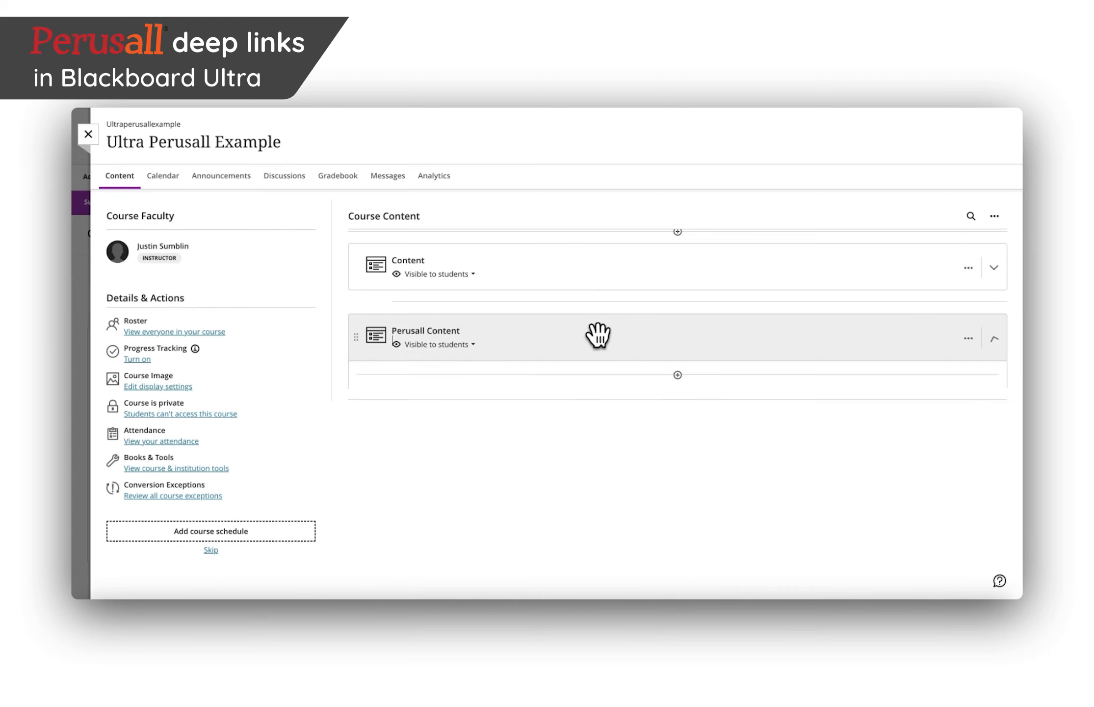
pyautogui.click(677, 375)
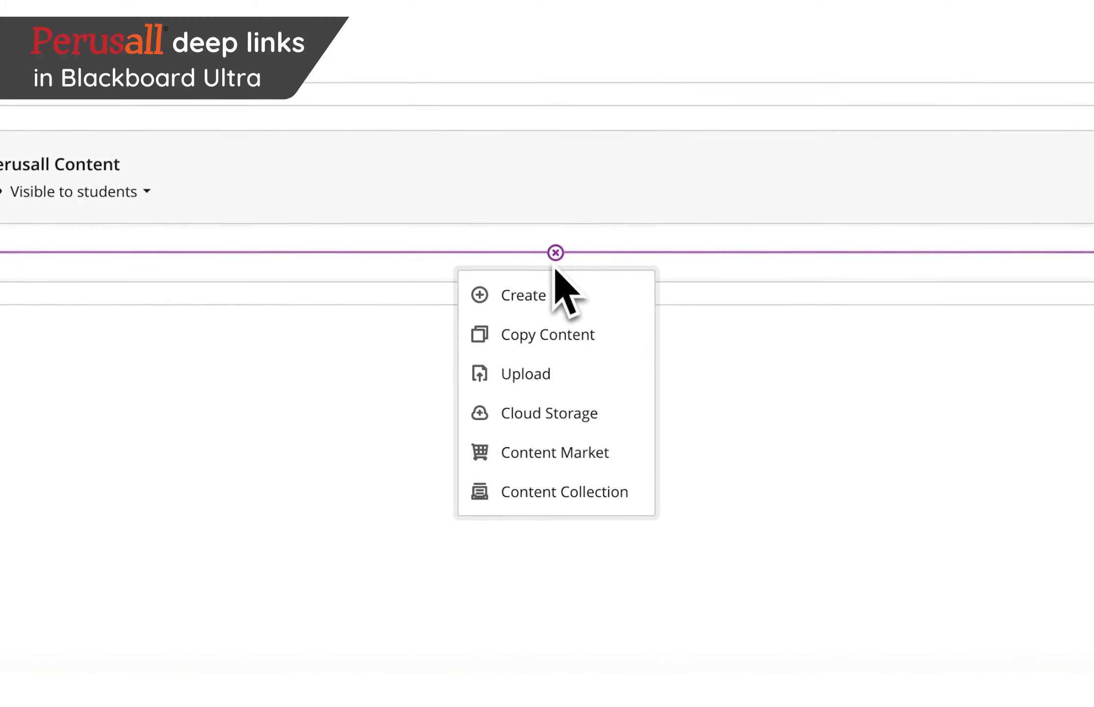
pyautogui.click(549, 453)
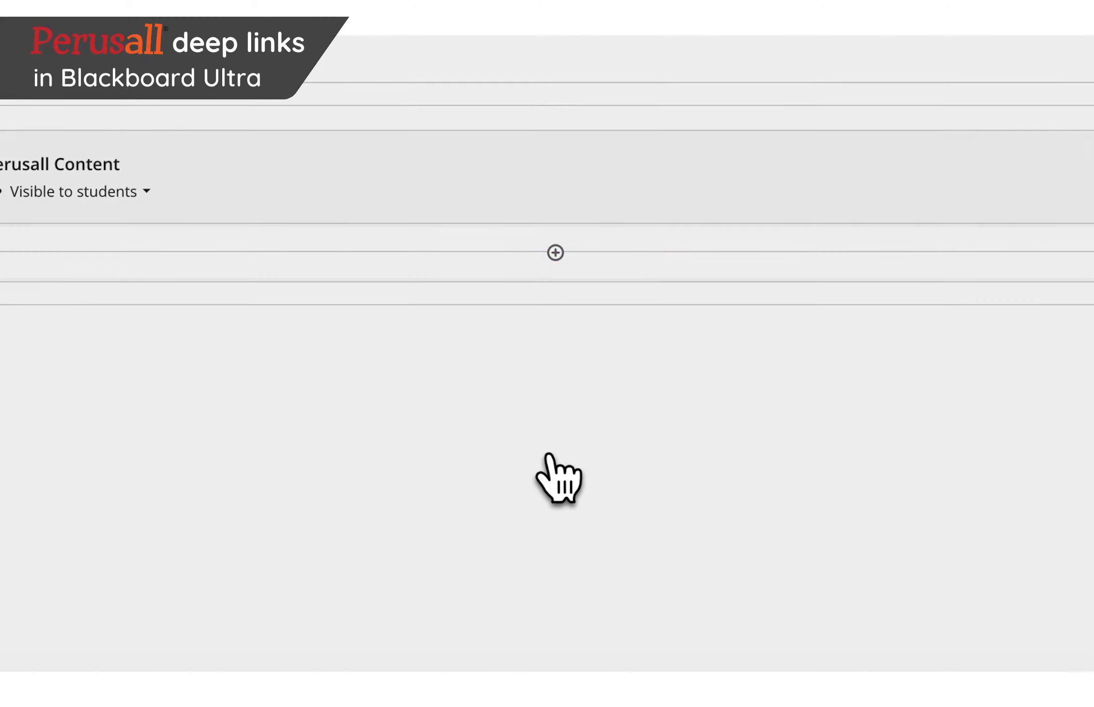
pyautogui.scroll(-20, 670, 486)
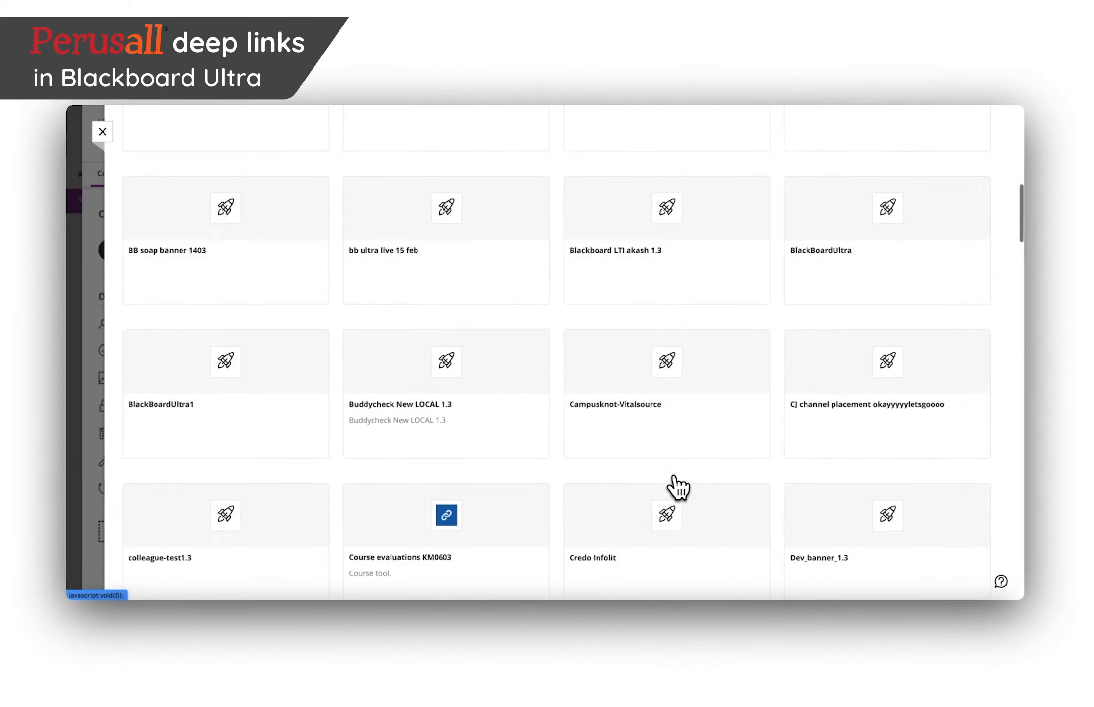
pyautogui.scroll(2, 676, 476)
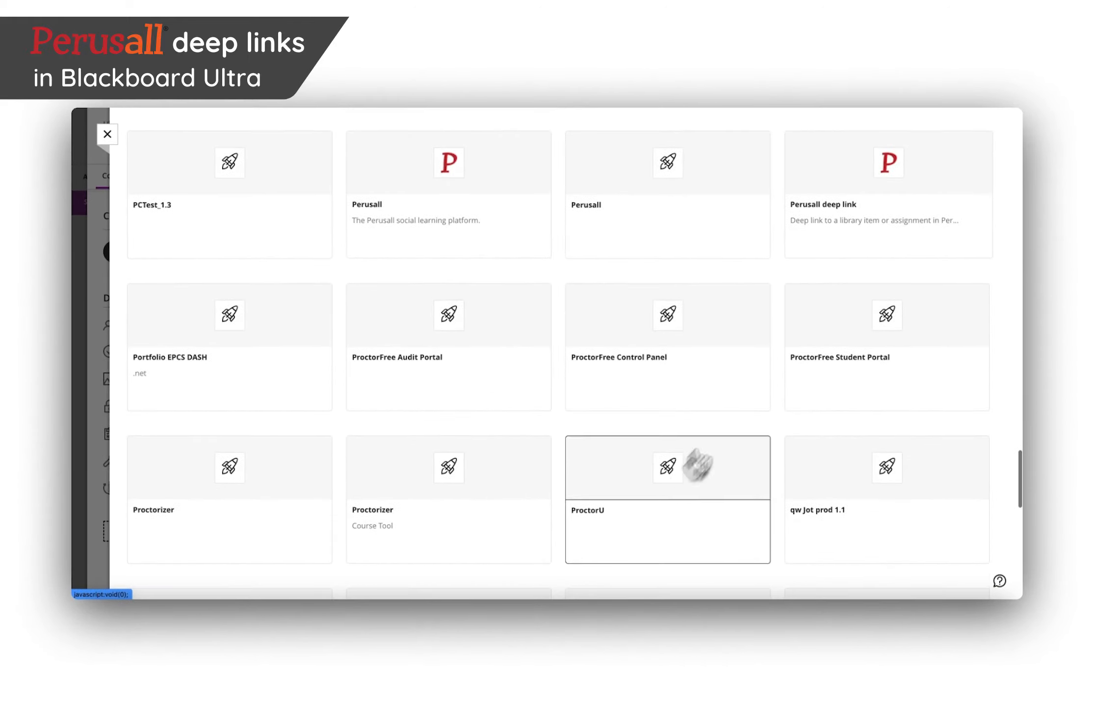
pyautogui.click(941, 219)
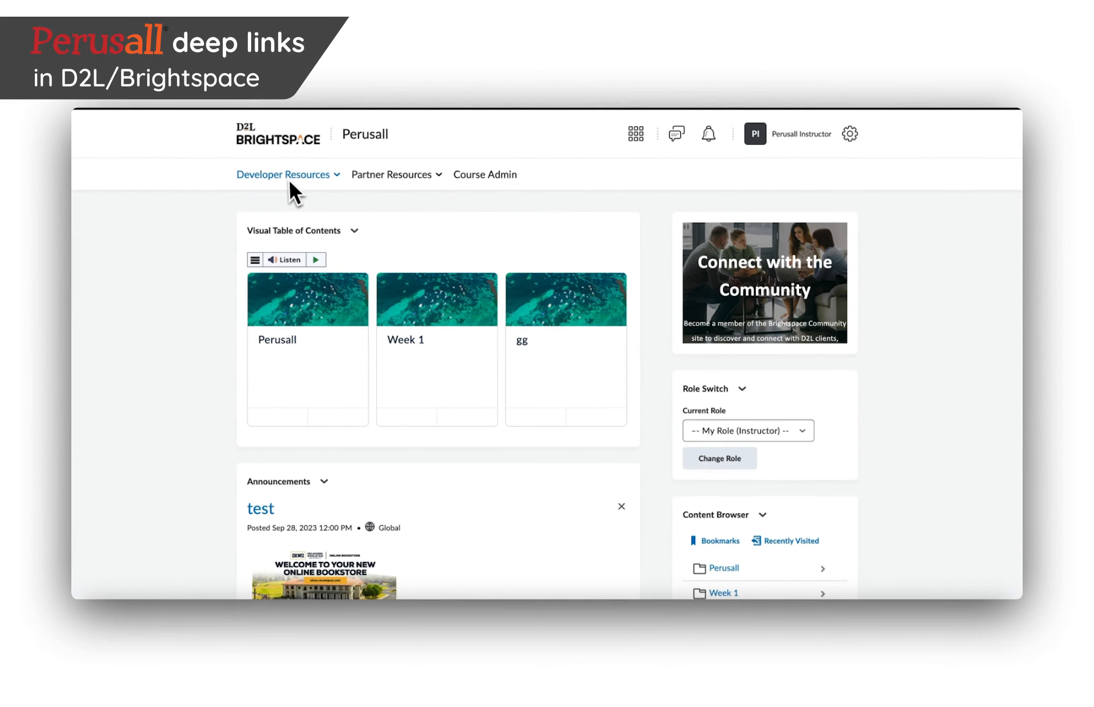
# In D2L Brightspace, switch to Perusall Course 1 and open its course content.
pyautogui.click(636, 142)
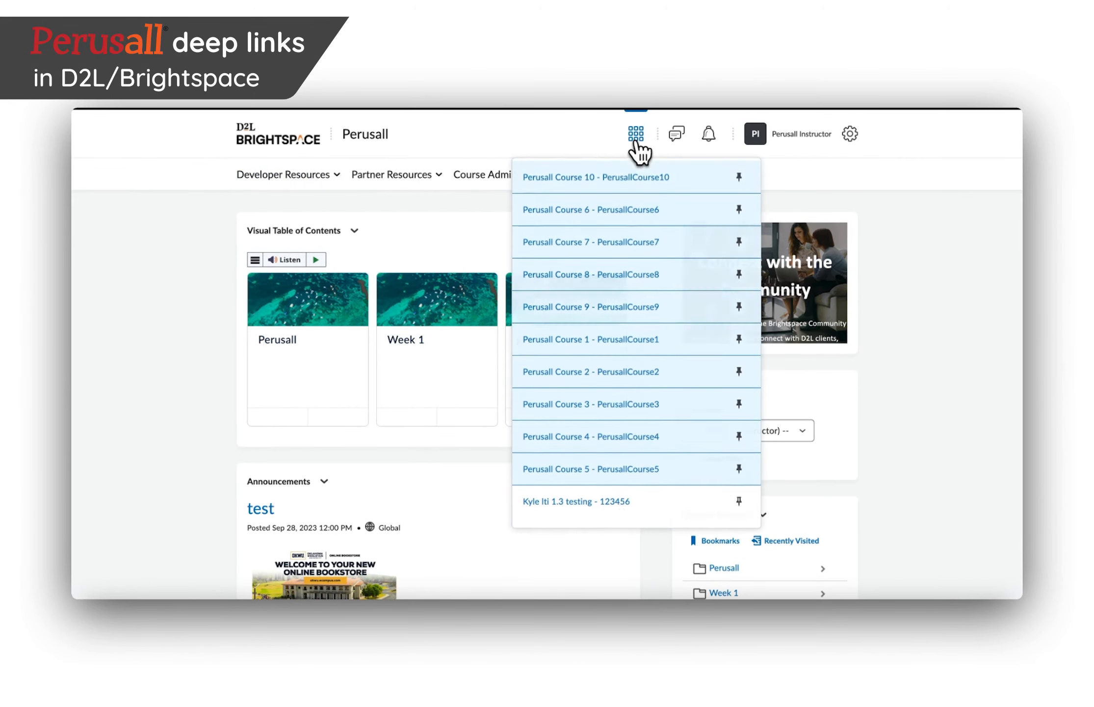
pyautogui.click(627, 347)
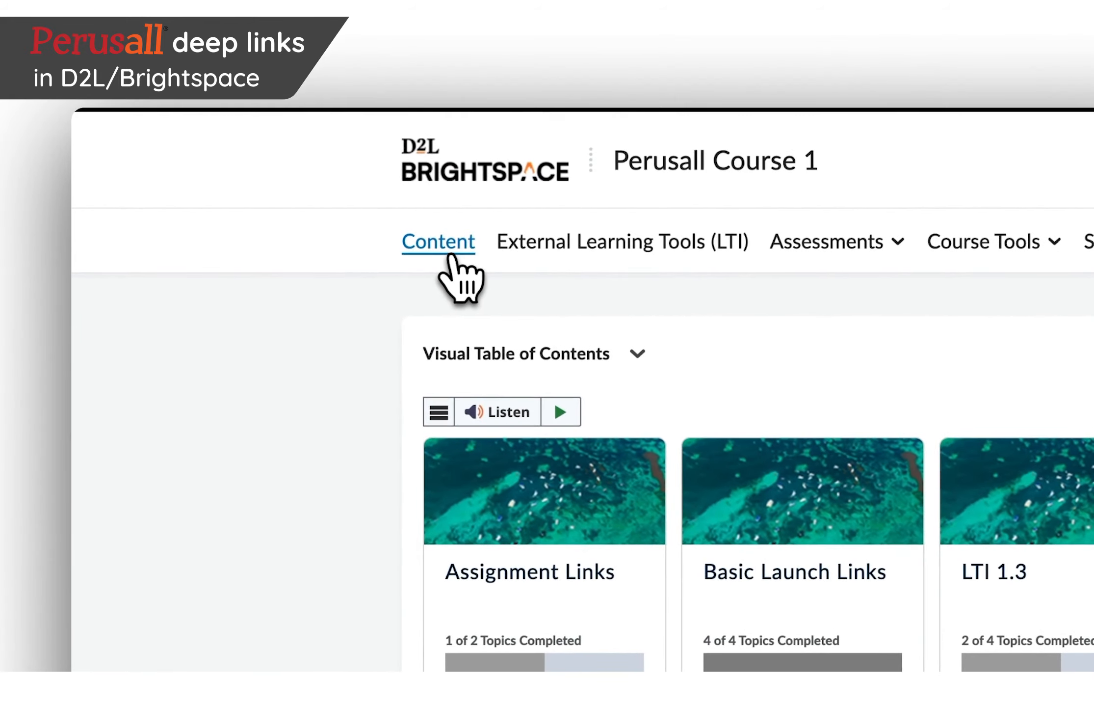
pyautogui.click(450, 255)
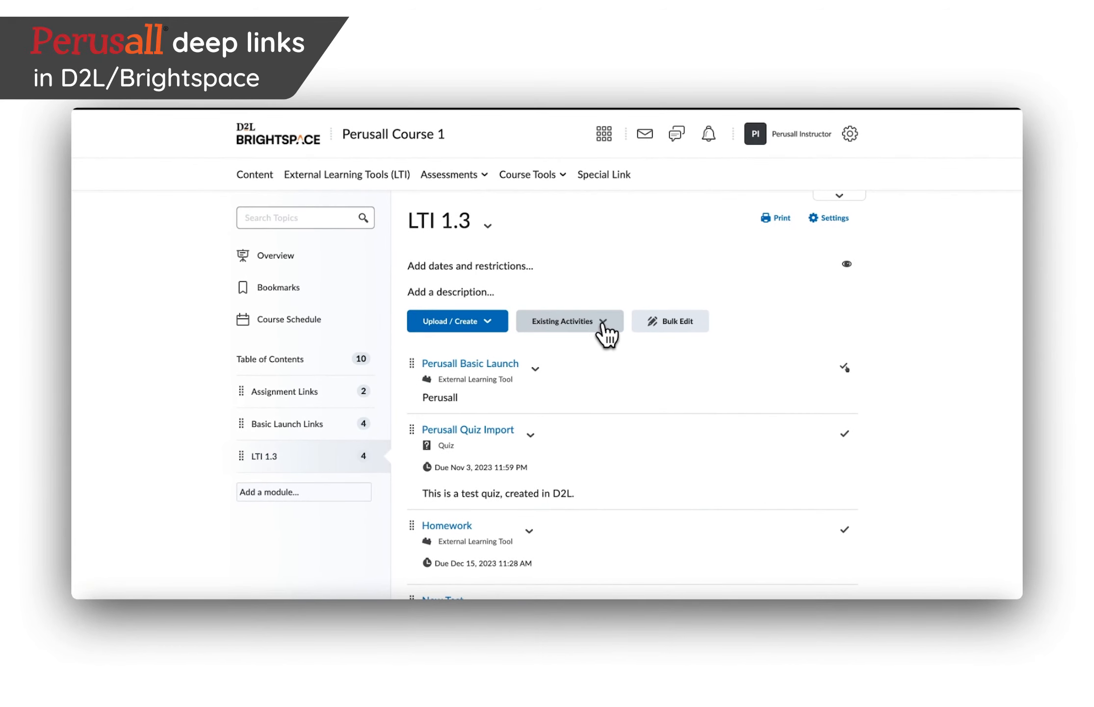
# Start adding a Perusall Deeplink as an existing activity in the LTI 1.3 module and view its linking options.
pyautogui.click(604, 325)
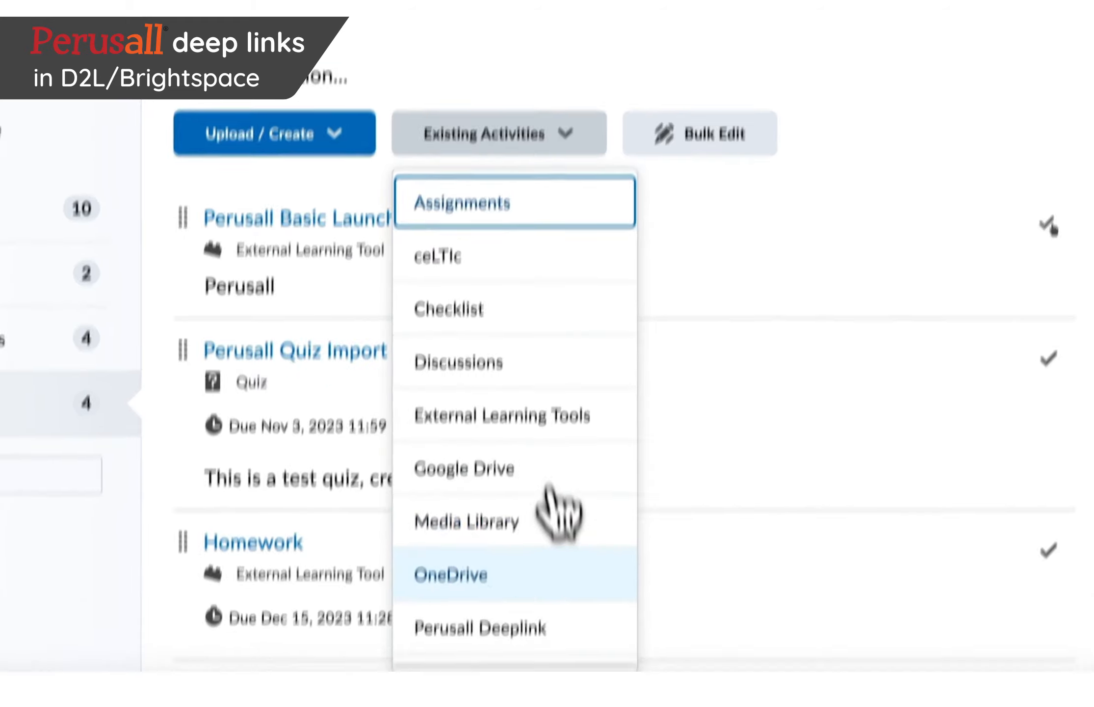
pyautogui.scroll(-2, 559, 598)
pyautogui.click(535, 485)
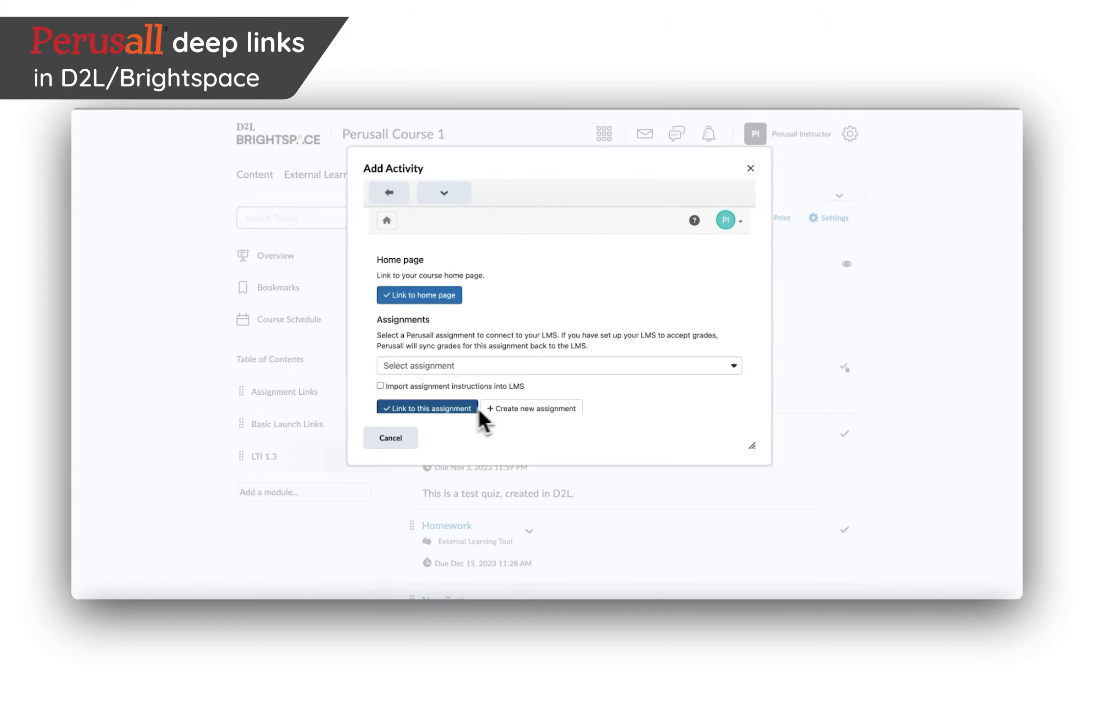
pyautogui.scroll(-1, 508, 372)
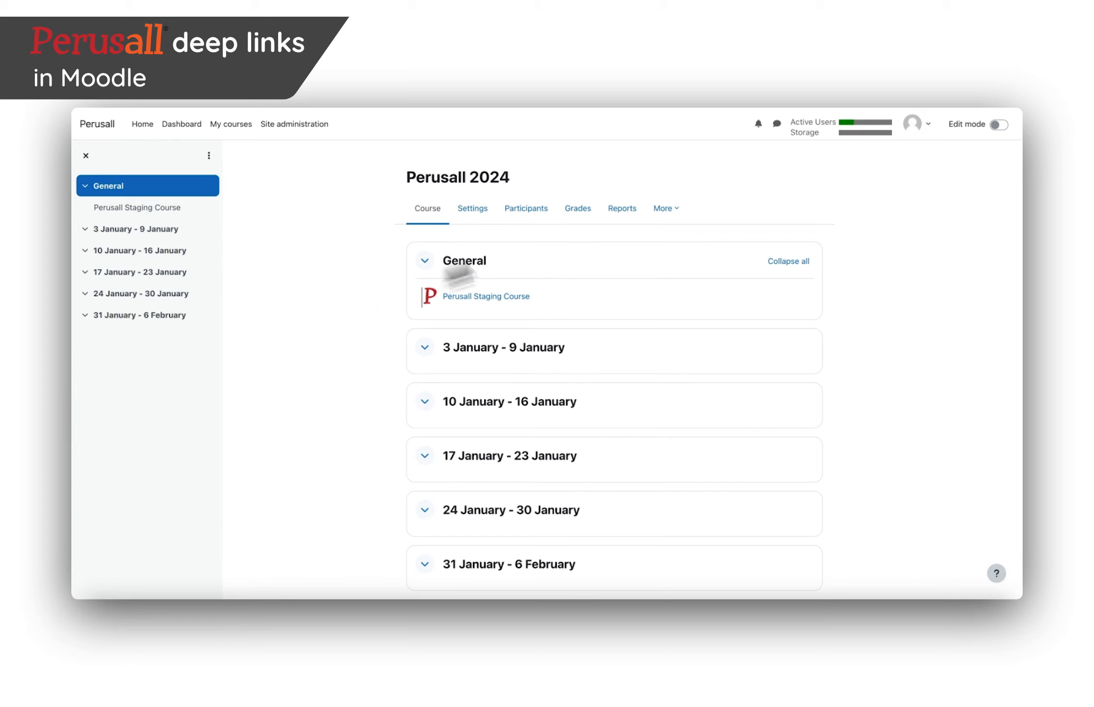
# In Moodle, enable editing, add a Perusall 1.3 (Staging) activity to the General section, and open its content selection.
pyautogui.click(997, 126)
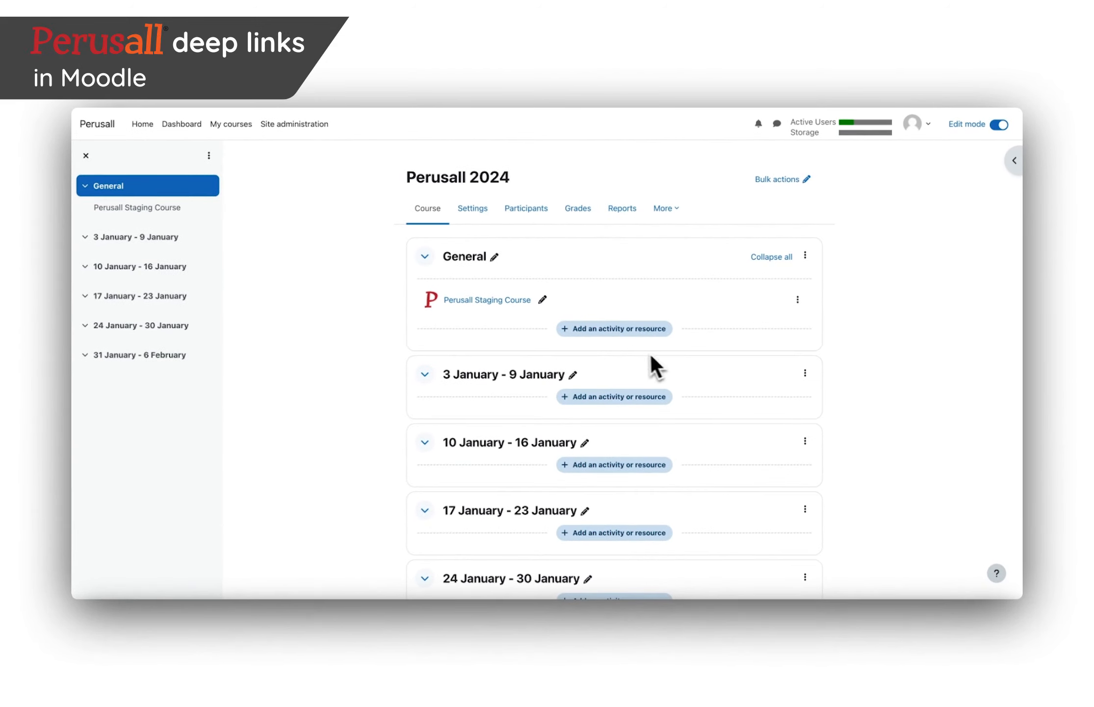
pyautogui.click(617, 331)
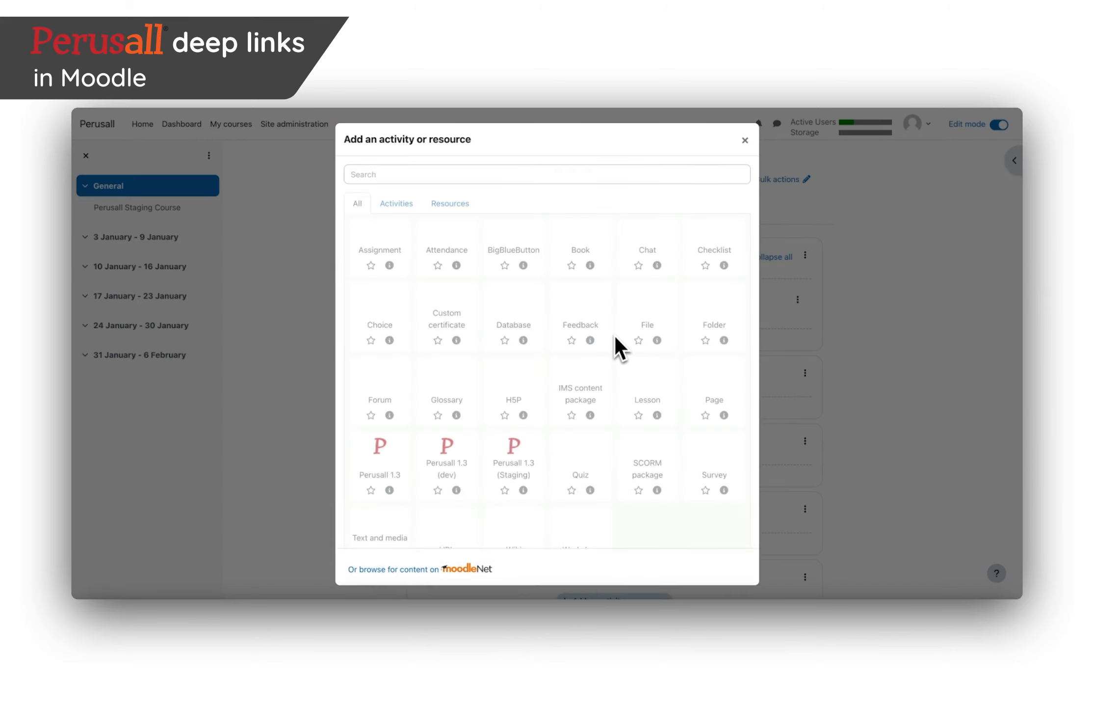
pyautogui.scroll(-1, 553, 398)
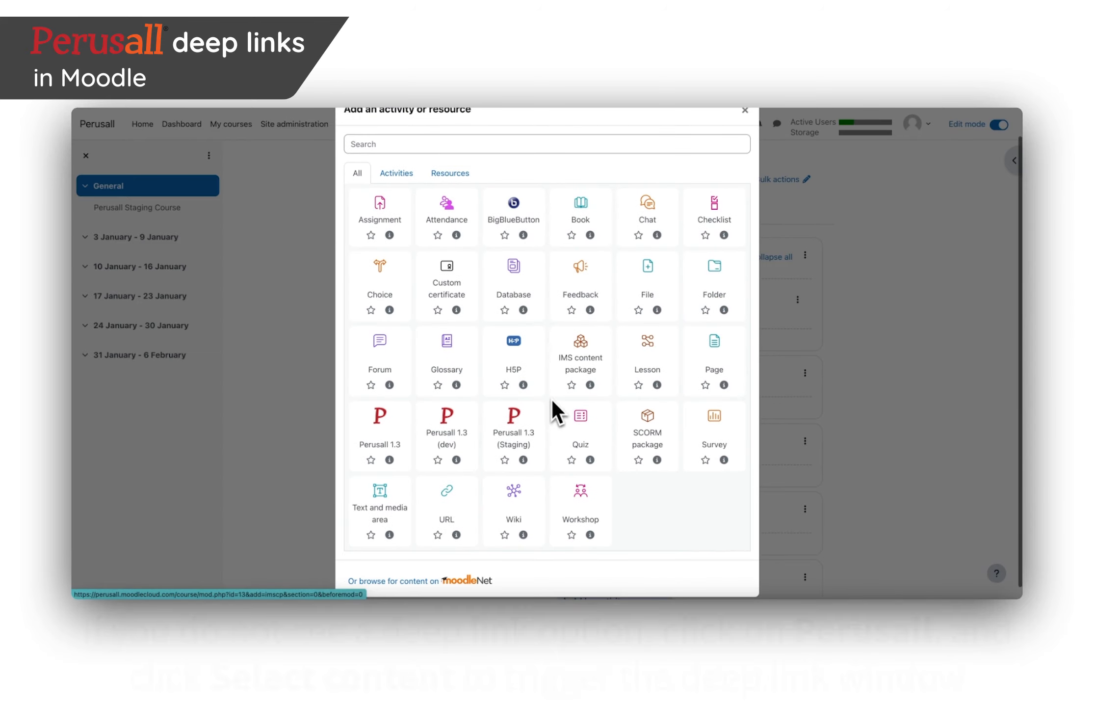
pyautogui.click(521, 429)
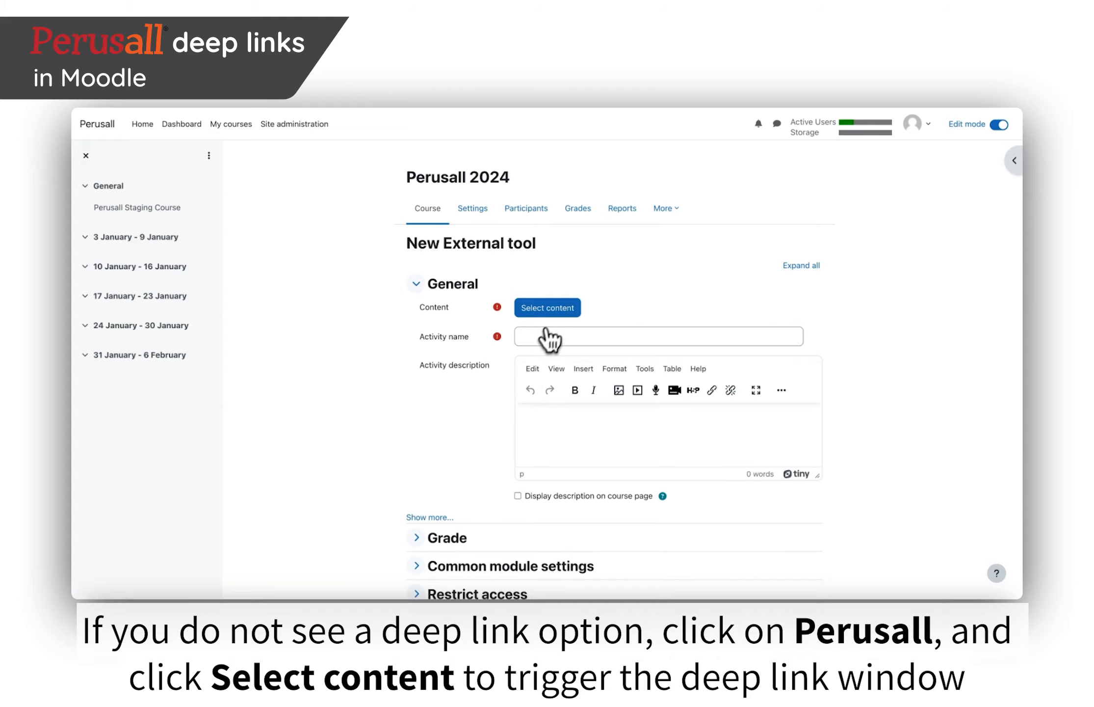
pyautogui.click(548, 307)
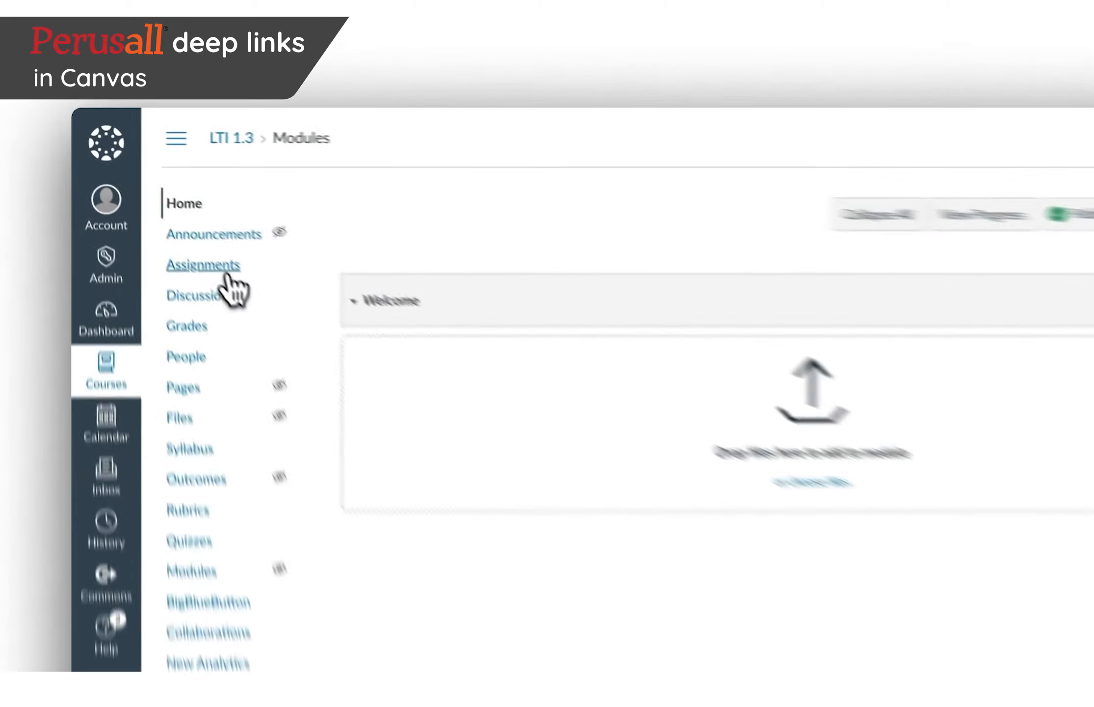
# In Canvas, start a new assignment from the LTI 1.3 course's assignments page.
pyautogui.click(169, 210)
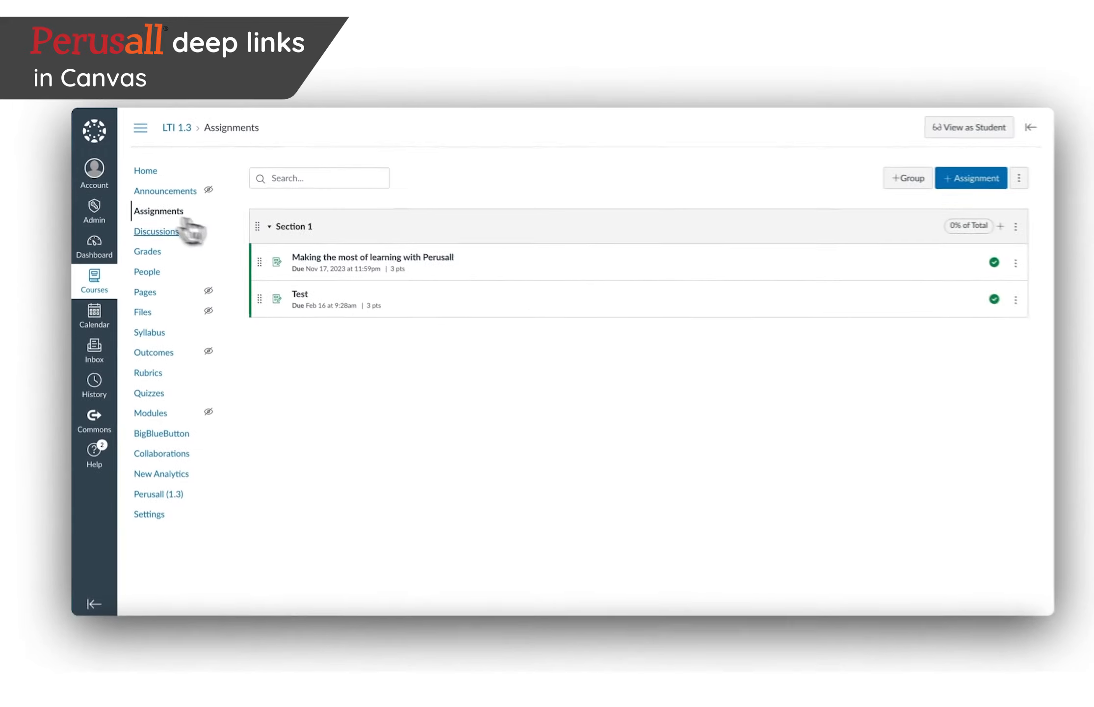
pyautogui.click(943, 184)
pyautogui.click(661, 235)
# Find Perusall (1.3) as the assignment's external tool and open the choice of Perusall assignment to link.
pyautogui.scroll(-3, 610, 544)
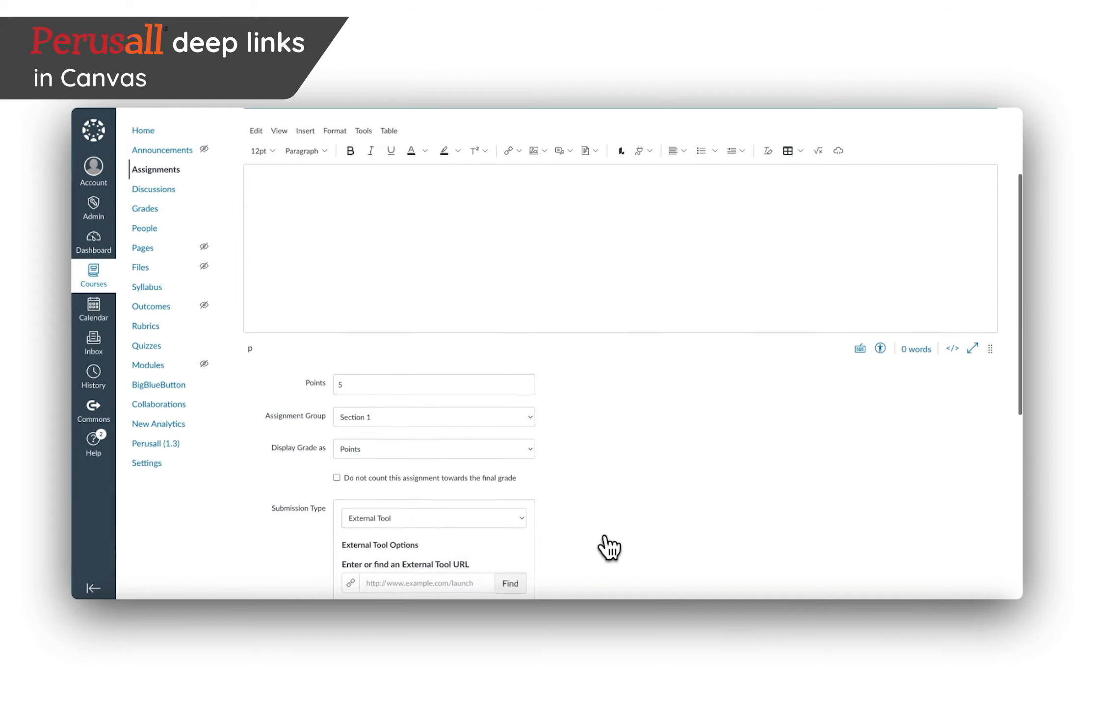
pyautogui.scroll(-2, 608, 540)
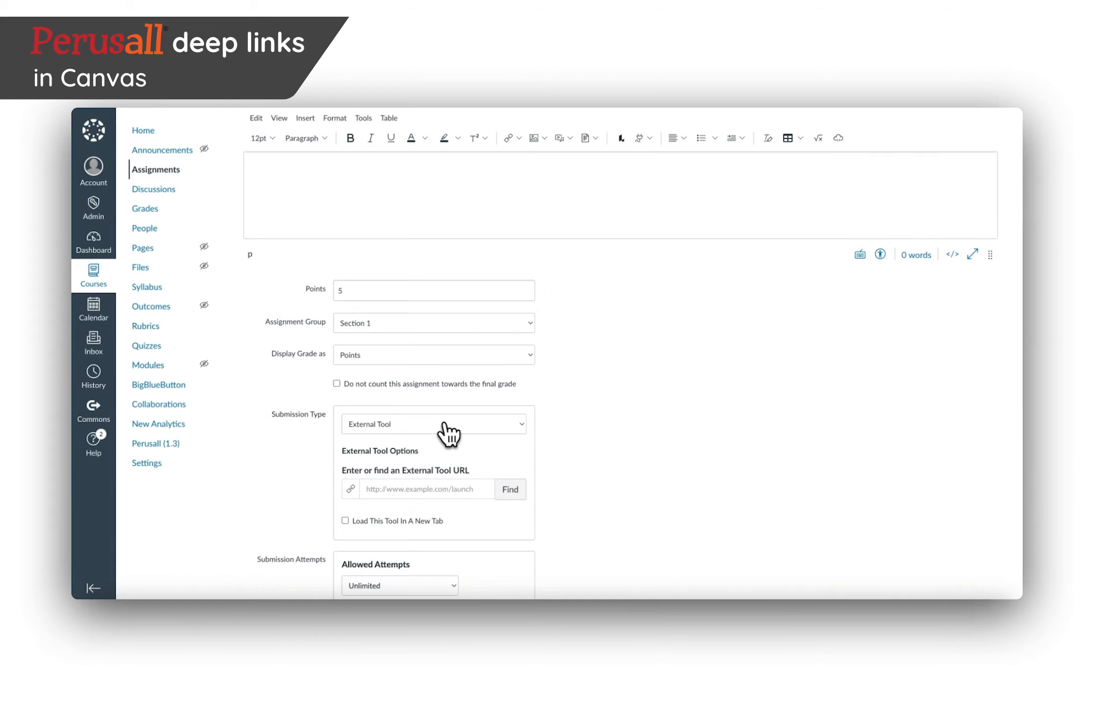
pyautogui.click(510, 488)
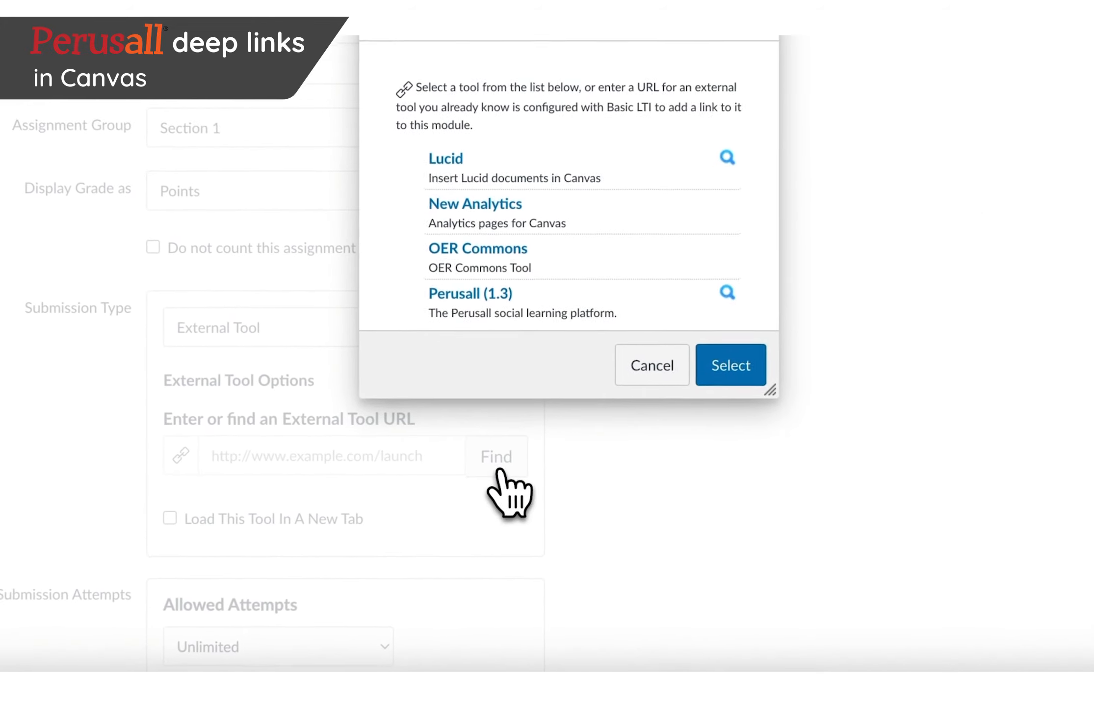
pyautogui.scroll(-2, 611, 264)
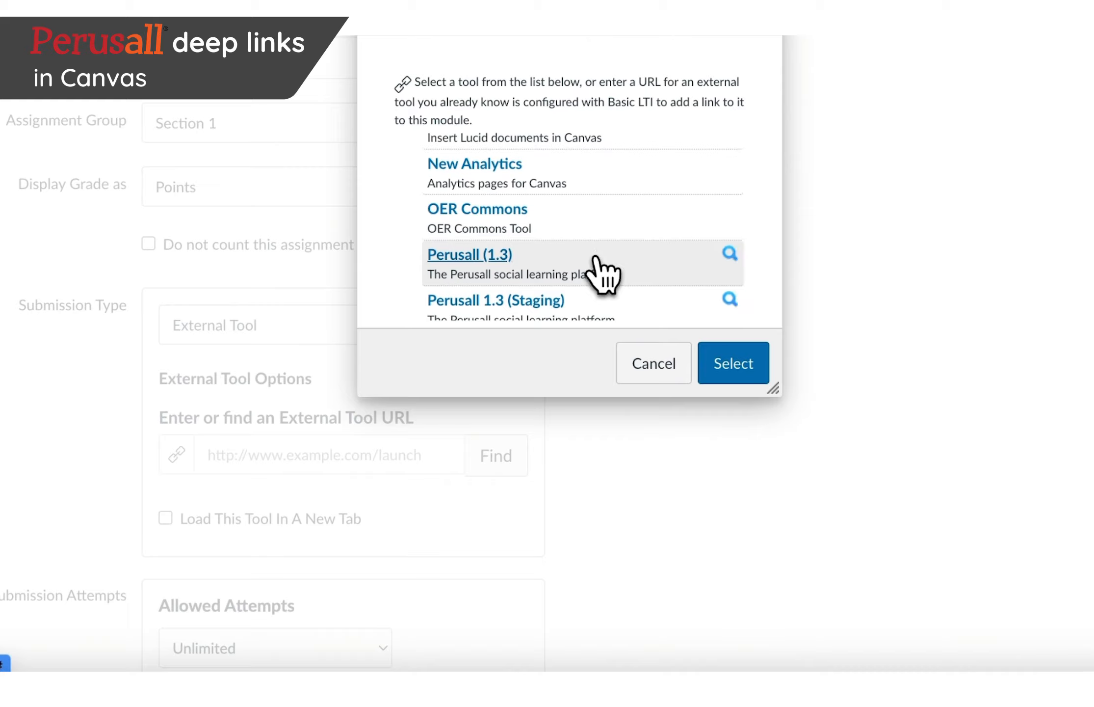
pyautogui.click(595, 257)
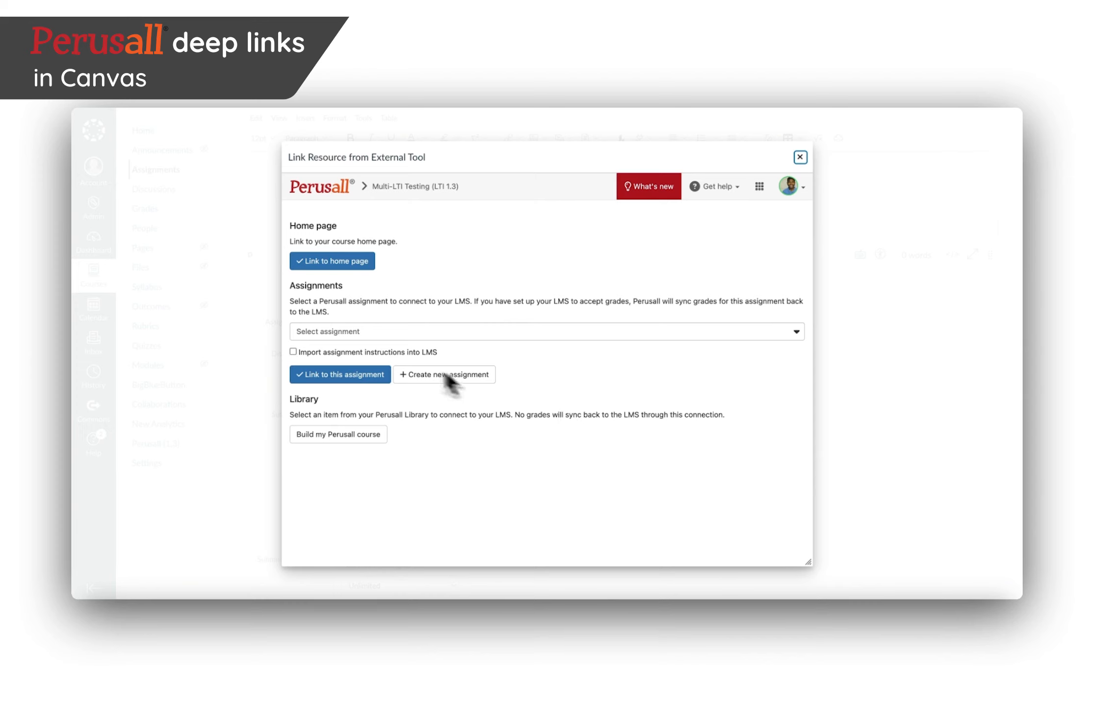
pyautogui.click(377, 333)
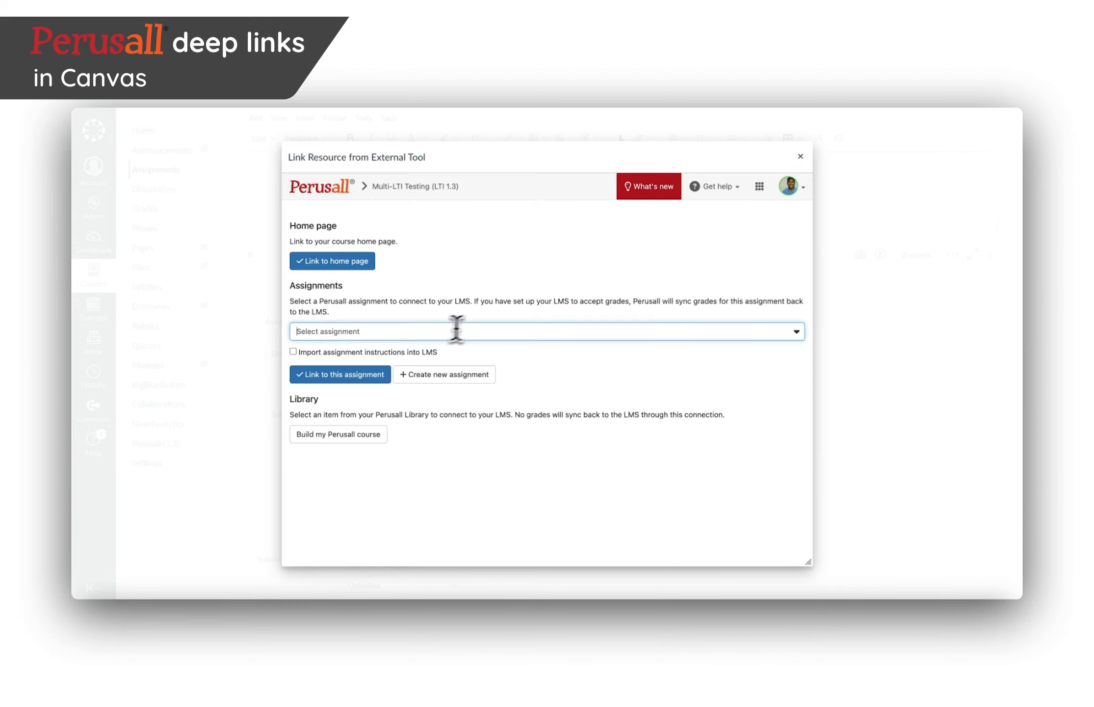